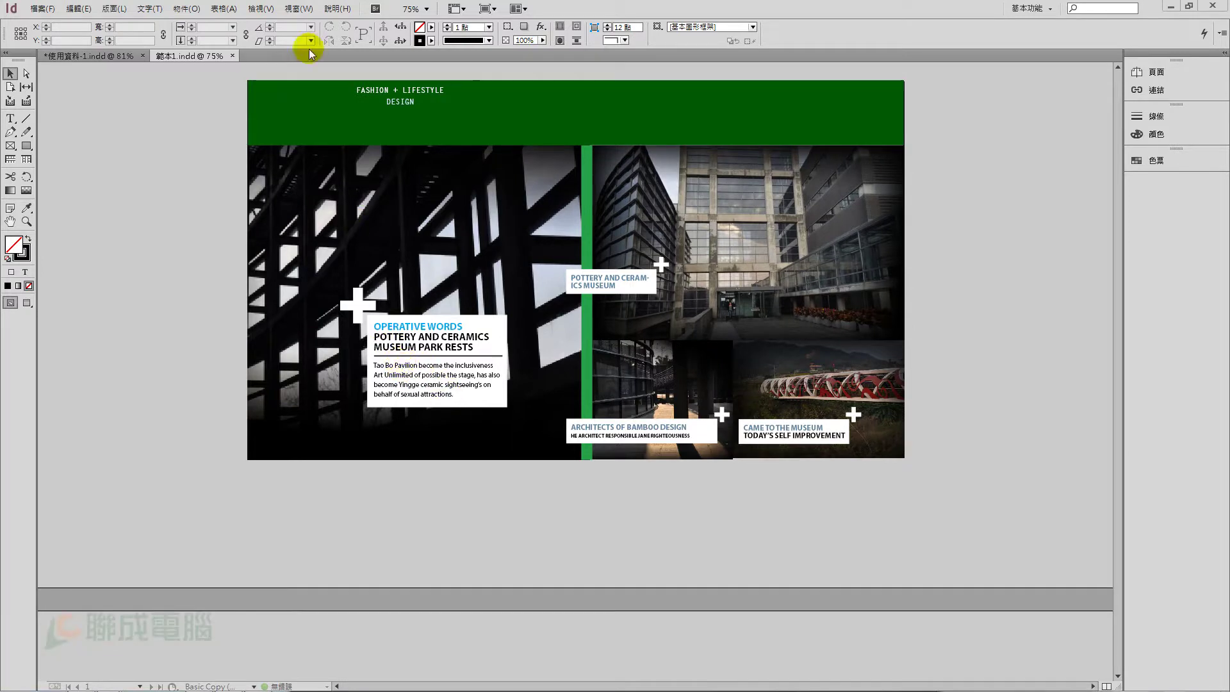
Zoom the template document to Entire Pasteboard (37.5%) so both spreads show
left_click(261, 9)
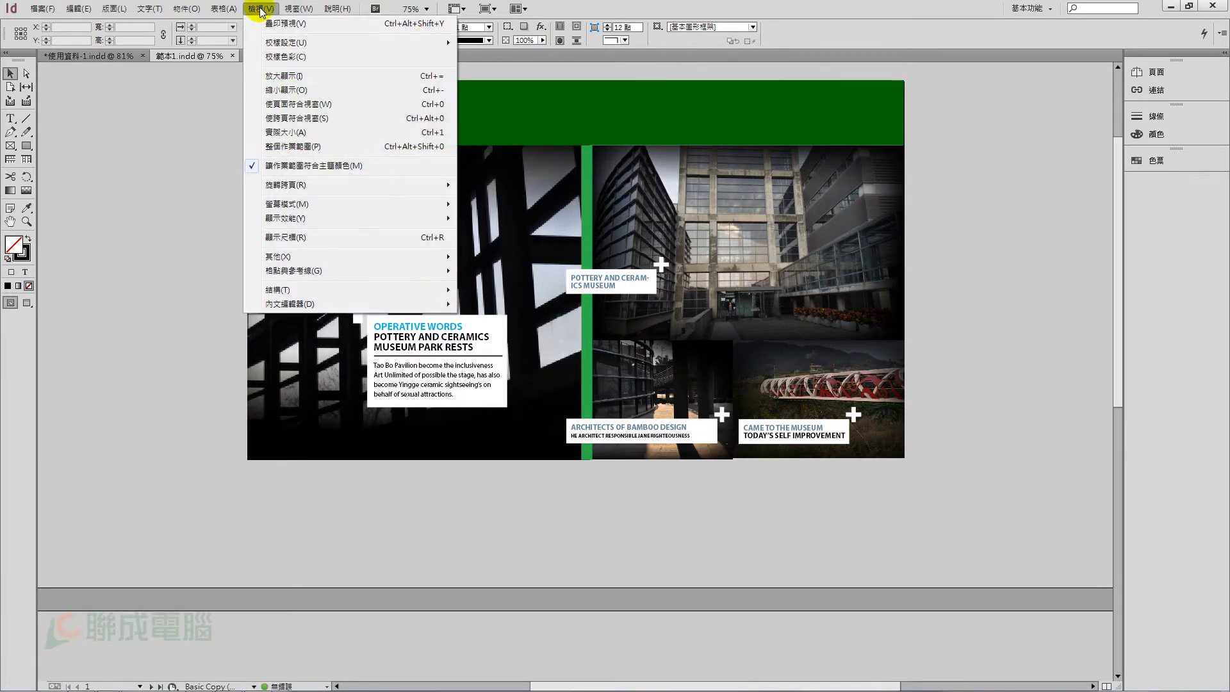
left_click(319, 148)
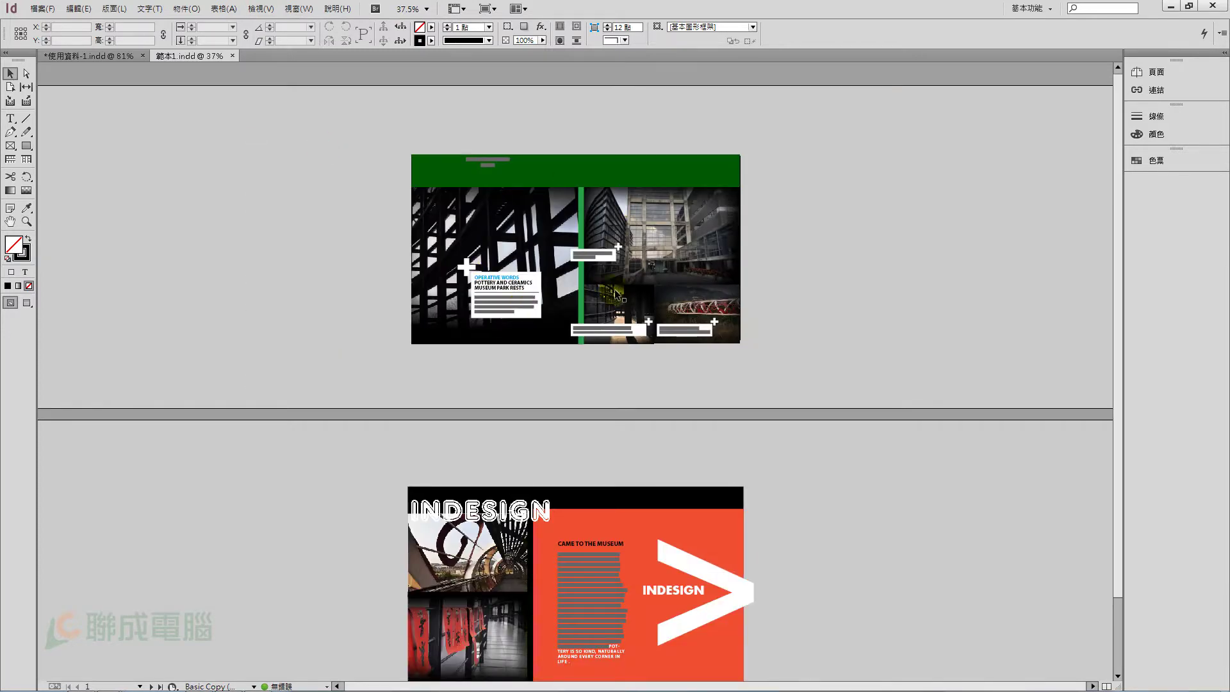
left_click(185, 60)
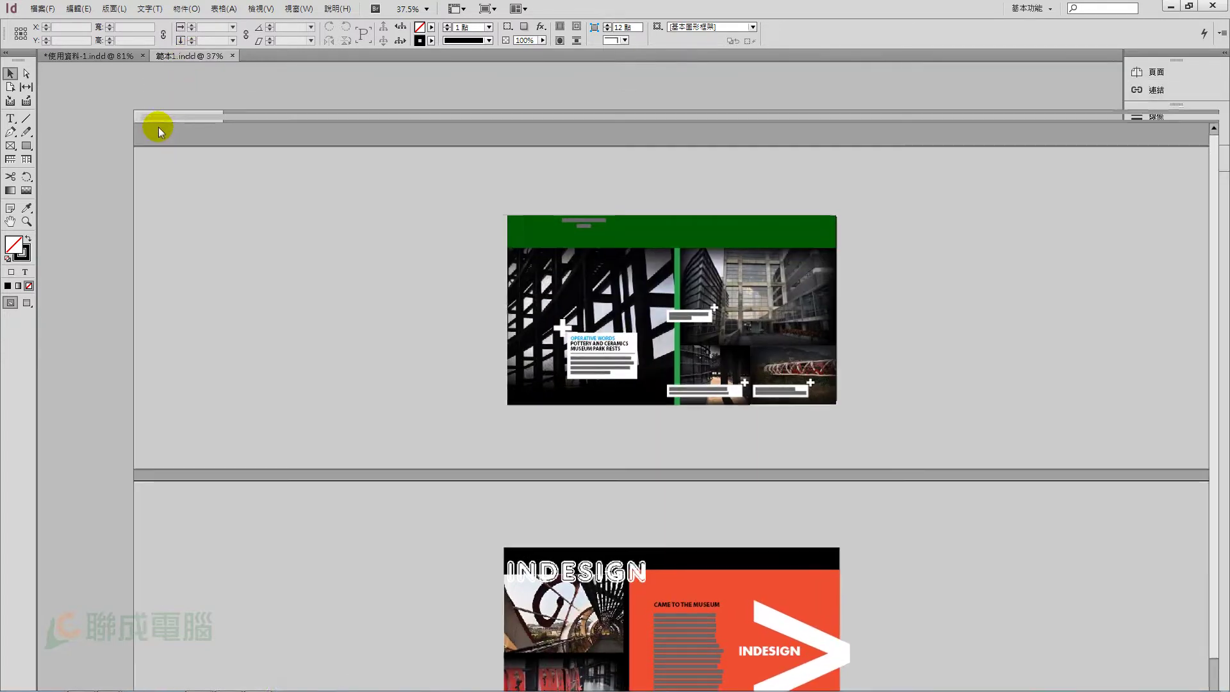
left_click_drag(188, 60, 153, 128)
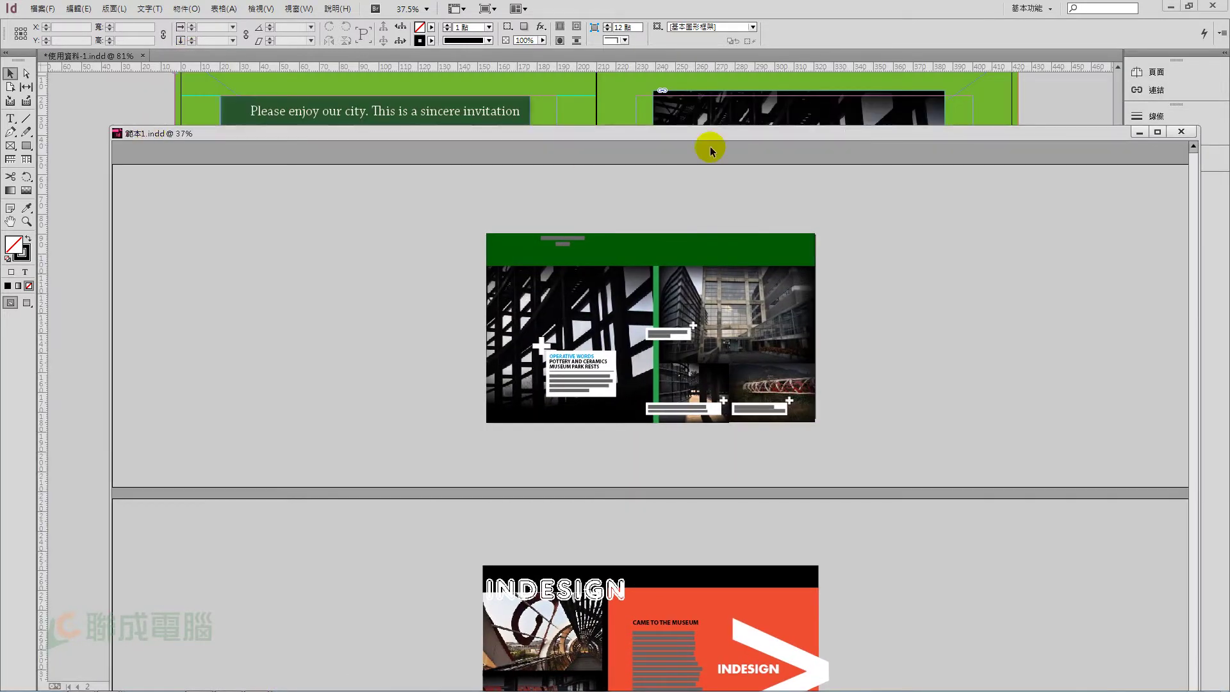
left_click_drag(684, 138, 673, 122)
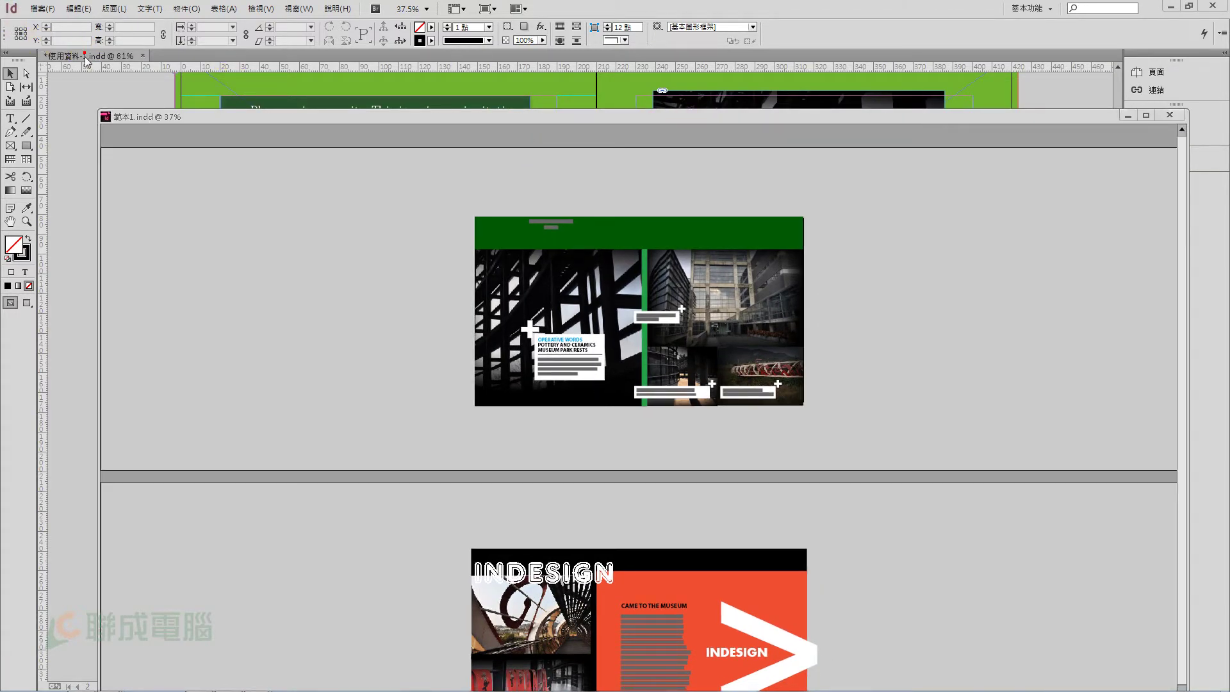
left_click_drag(83, 56, 109, 80)
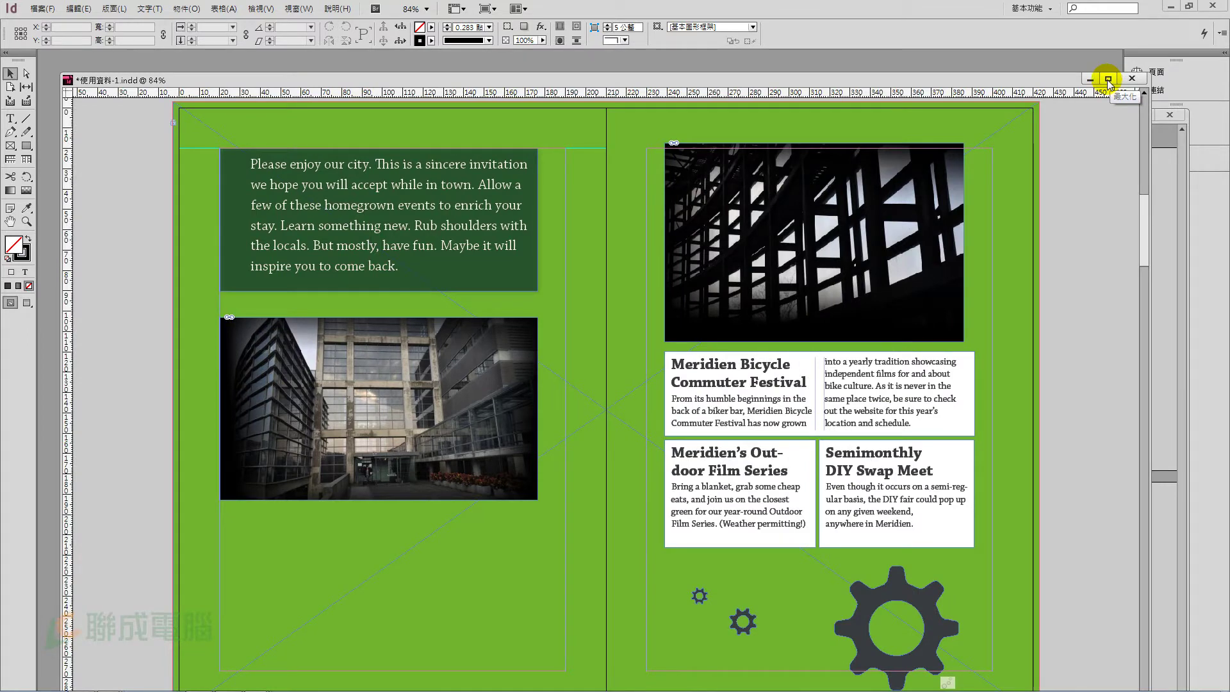
left_click(1108, 80)
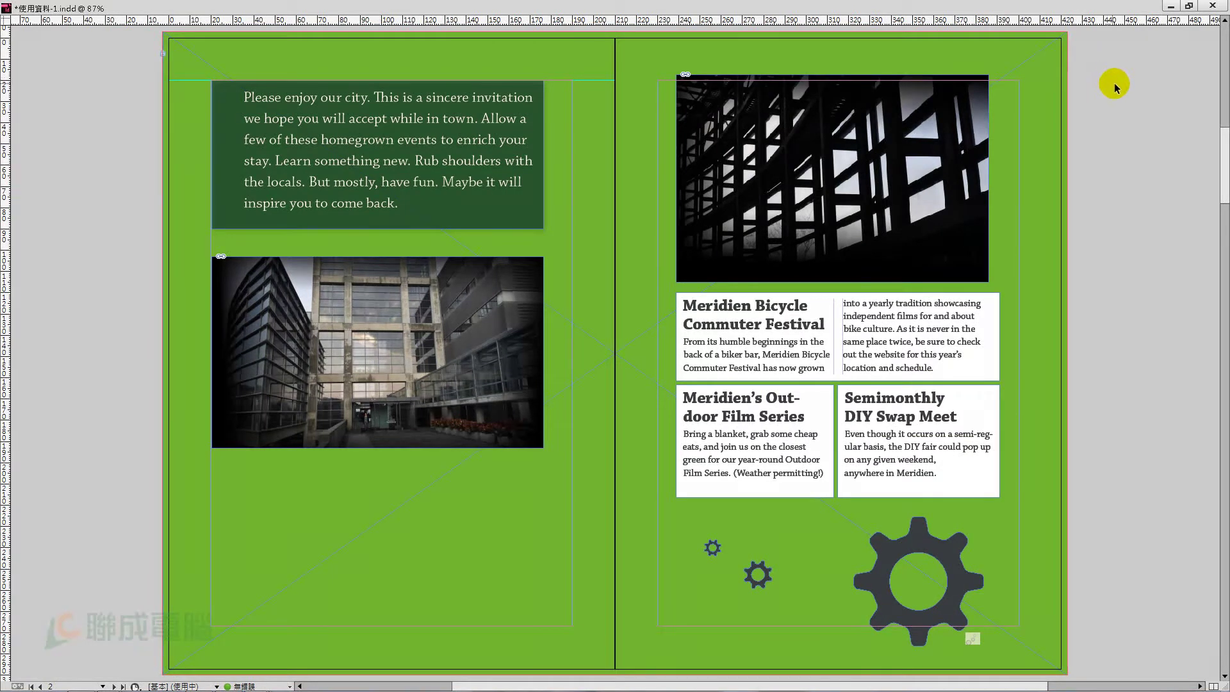
left_click(1190, 7)
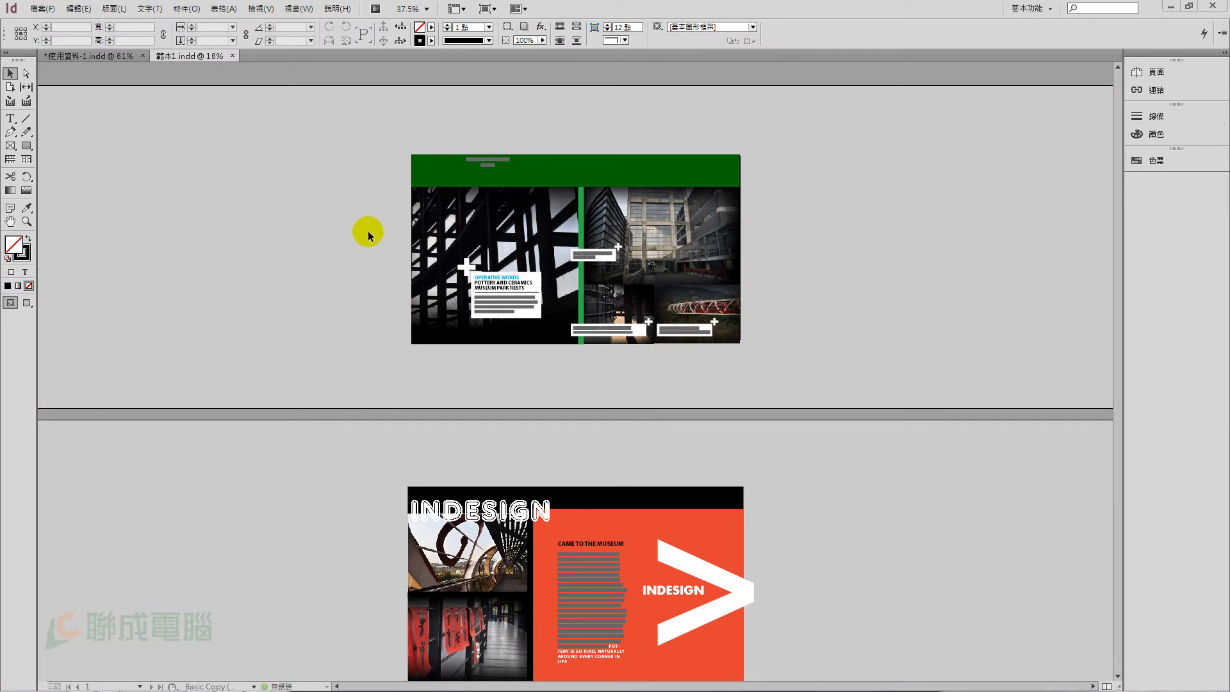
left_click(190, 58)
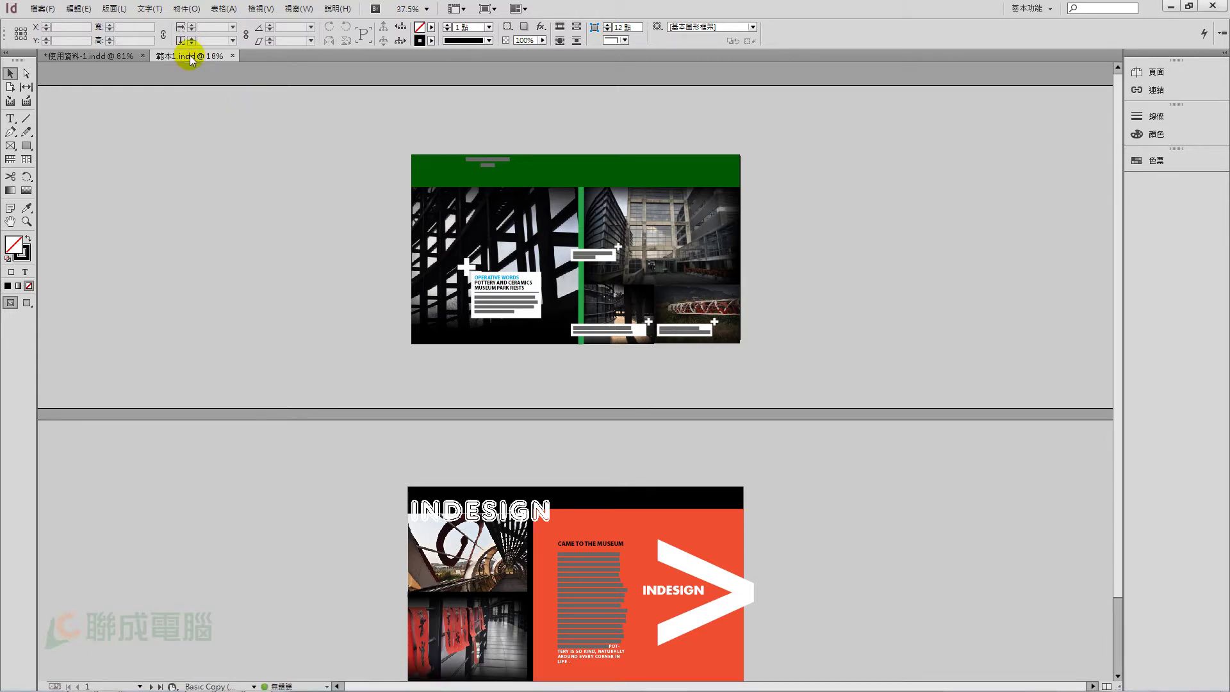
Float the template and green brochure as separate windows and cascade them
left_click_drag(191, 57, 191, 148)
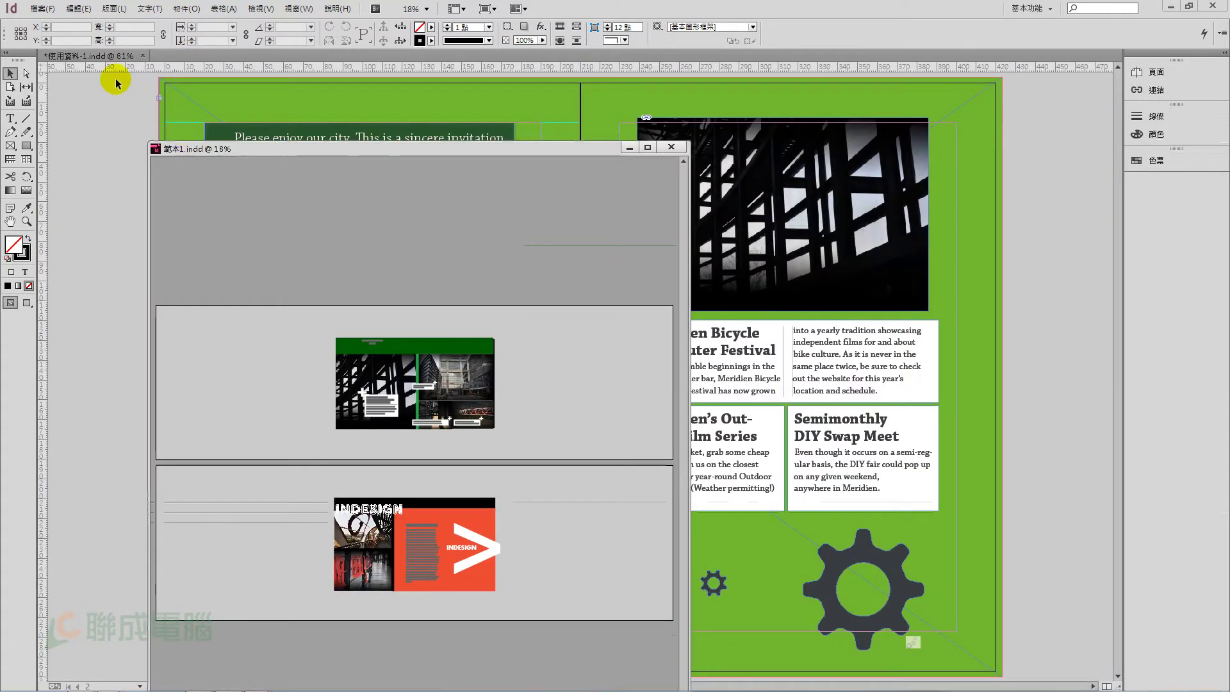
left_click_drag(109, 56, 124, 105)
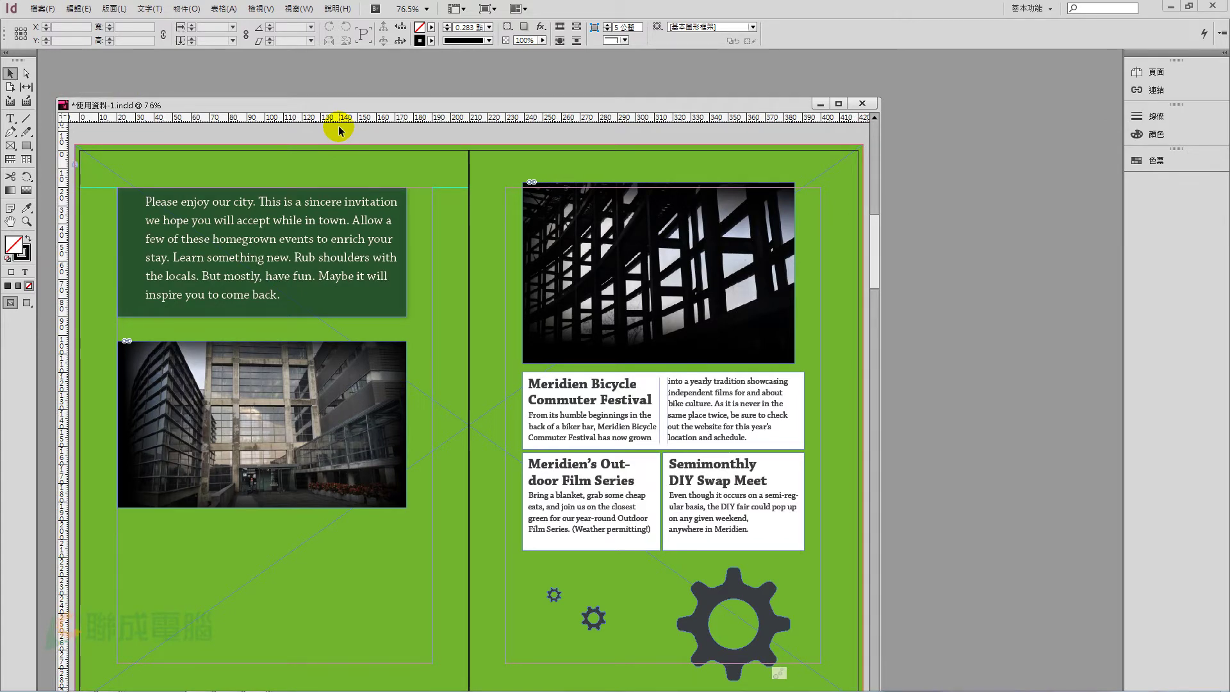
left_click(297, 8)
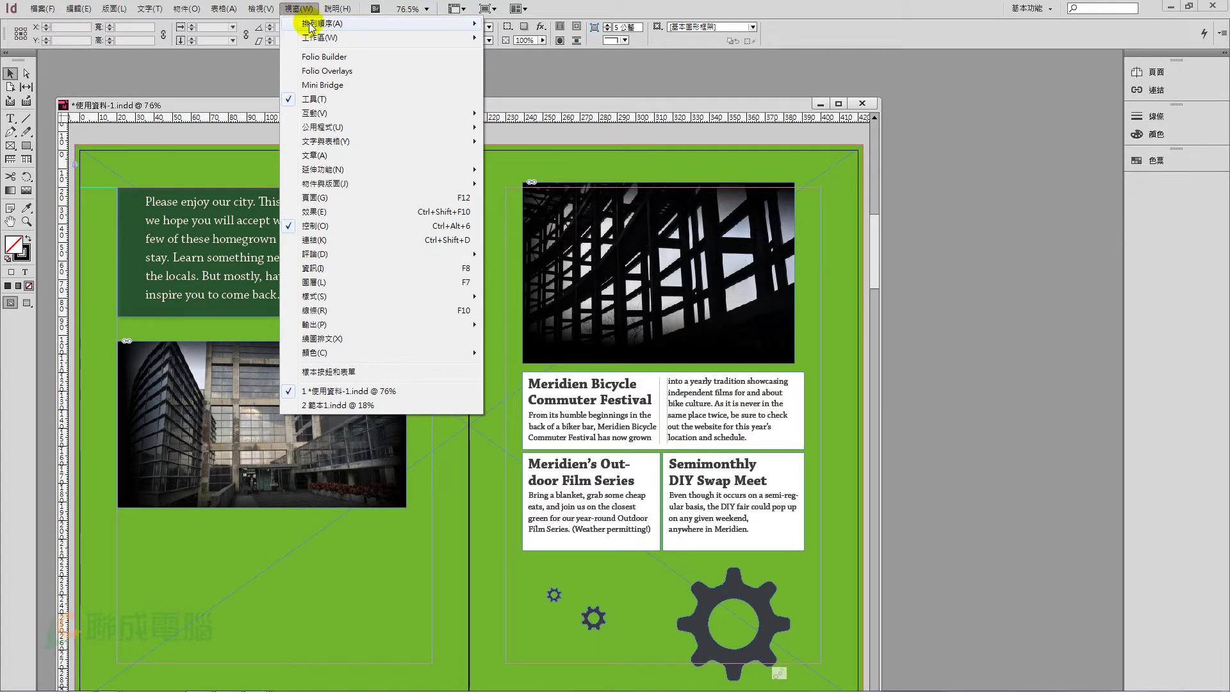
mouse_move(322, 23)
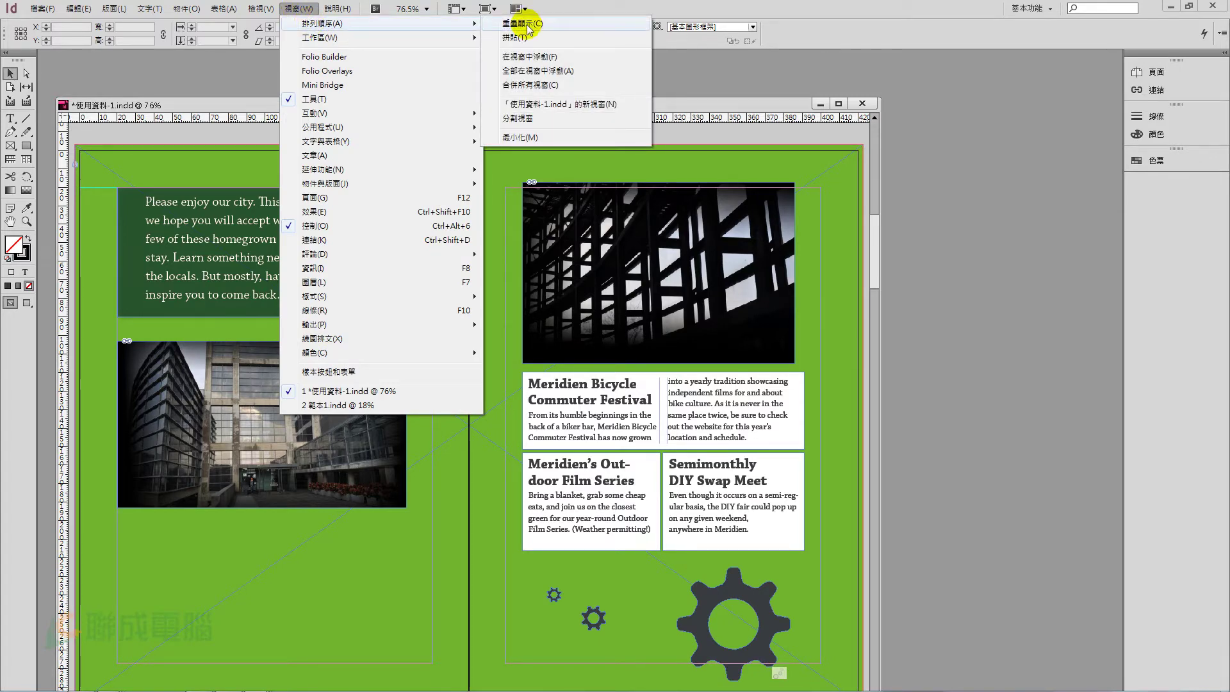
left_click(528, 24)
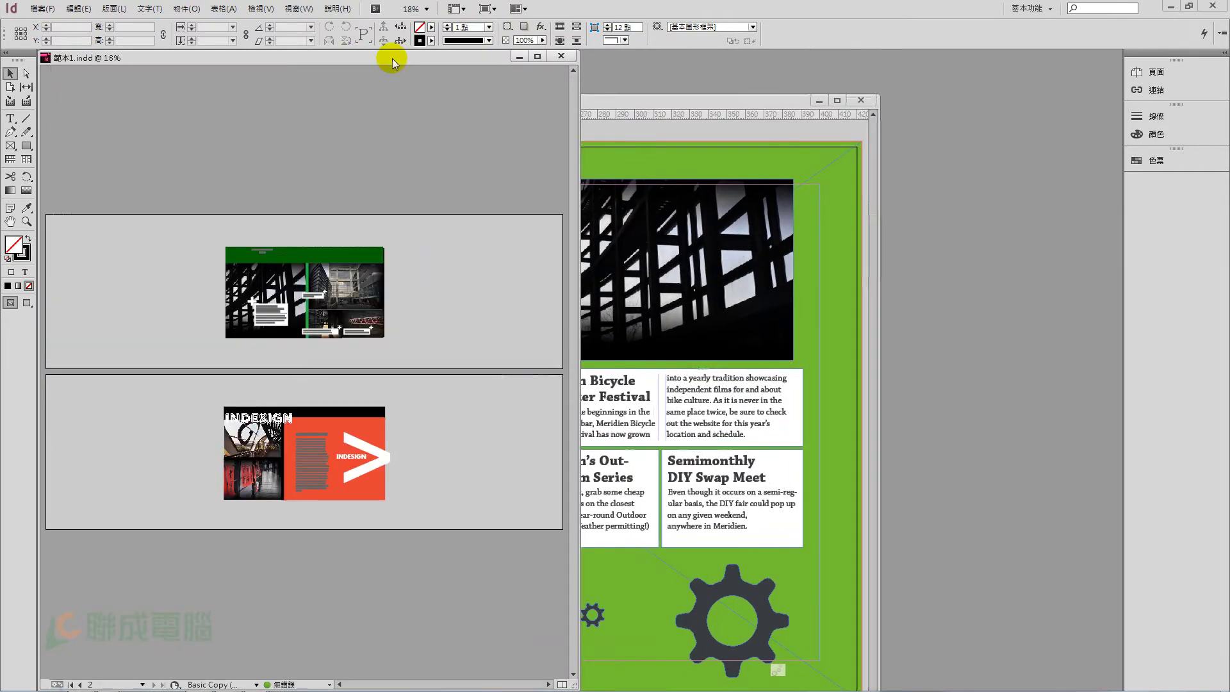
Tile the two document windows side by side
left_click(297, 9)
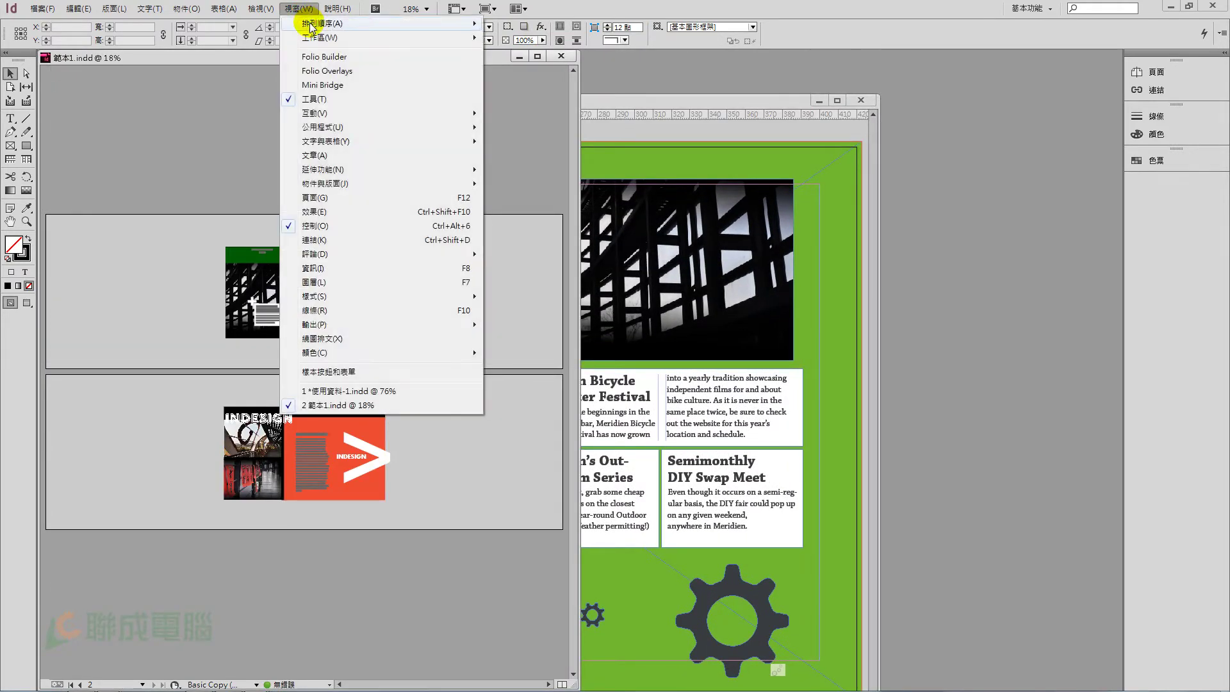
mouse_move(381, 23)
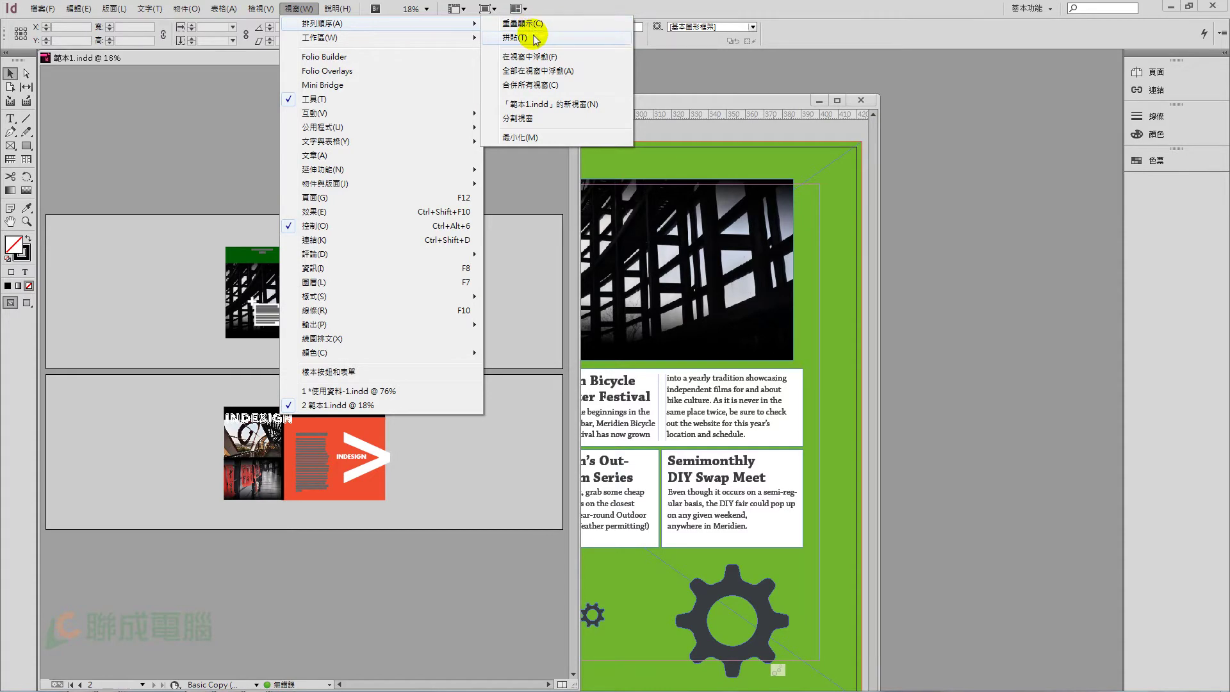
left_click(520, 38)
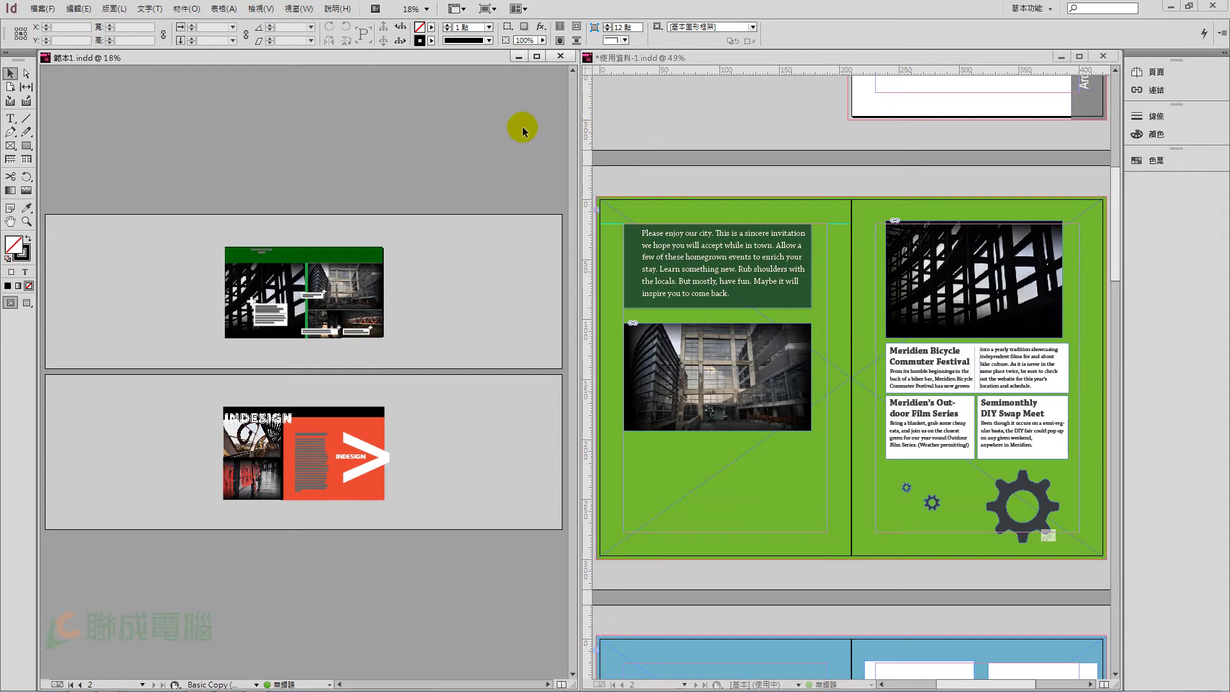
left_click(310, 12)
mouse_move(323, 23)
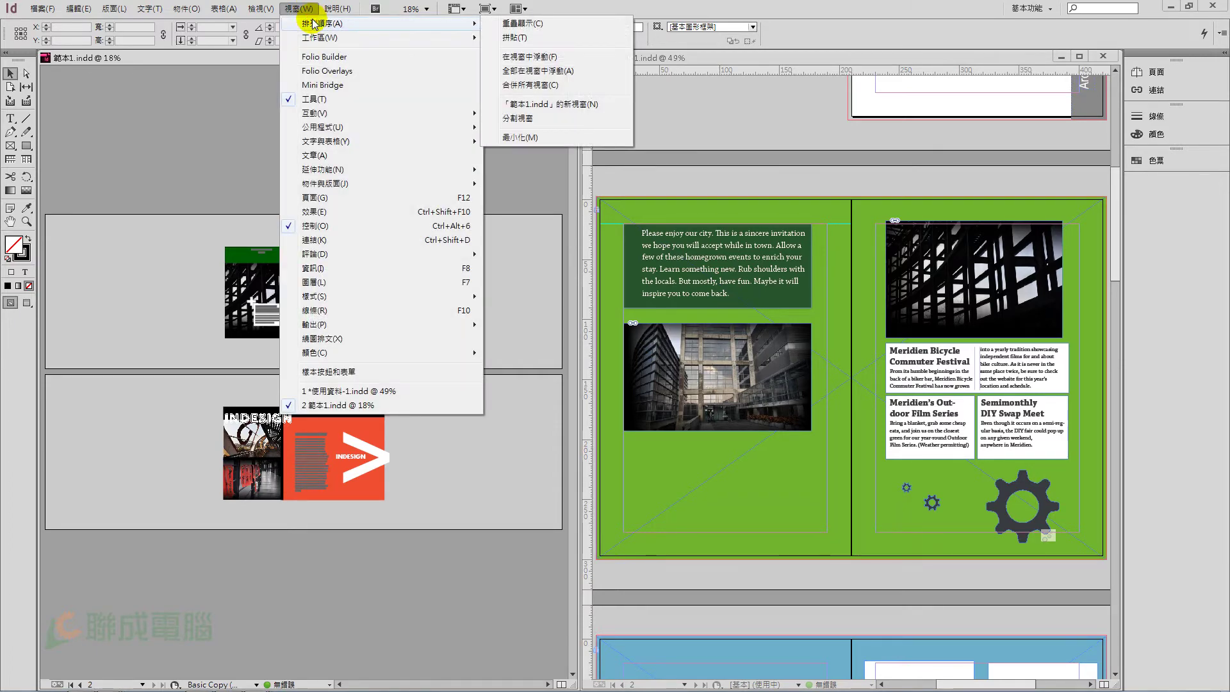
Merge the floating windows back into tabs and make 使用資料-1 the active document
left_click(548, 86)
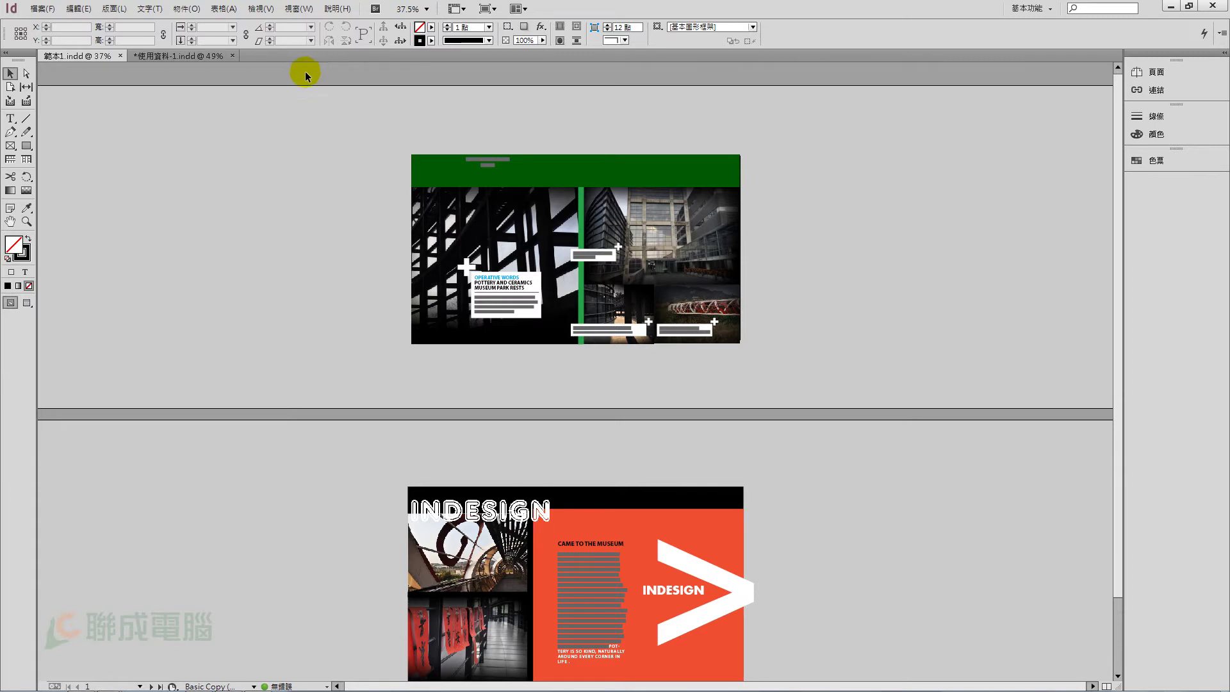
left_click(188, 55)
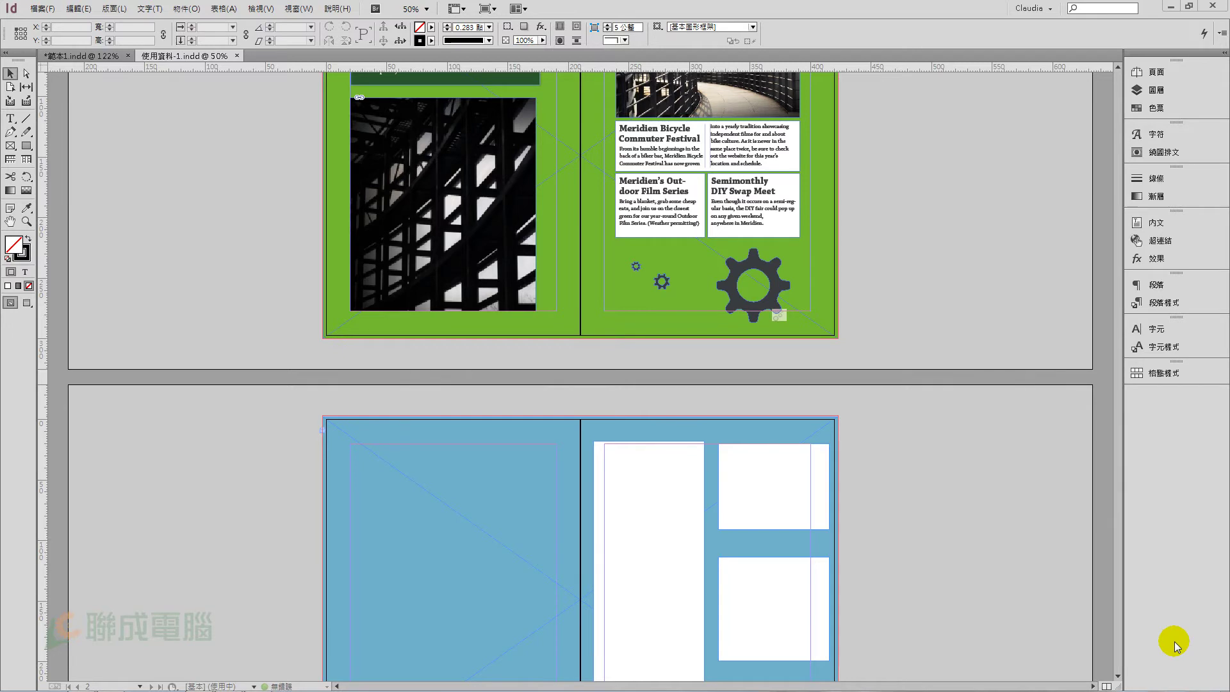
Fit the page in the window, then jump to the green 2–3 spread via the Pages panel
left_click(270, 13)
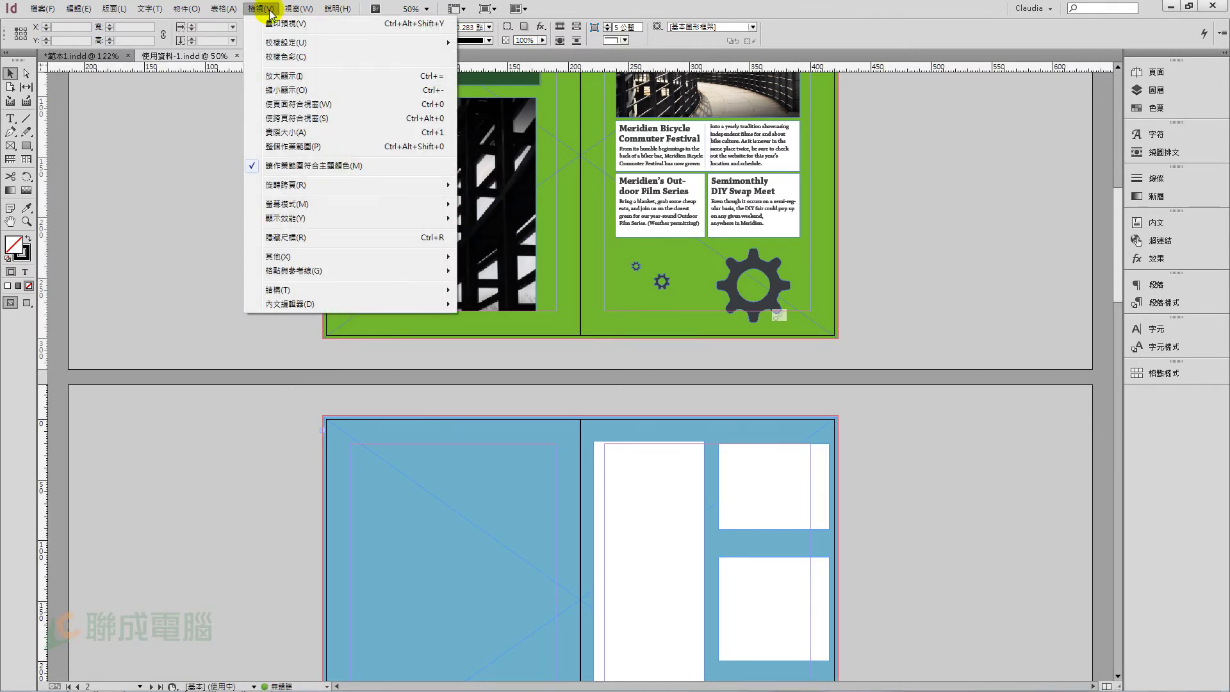
left_click(286, 105)
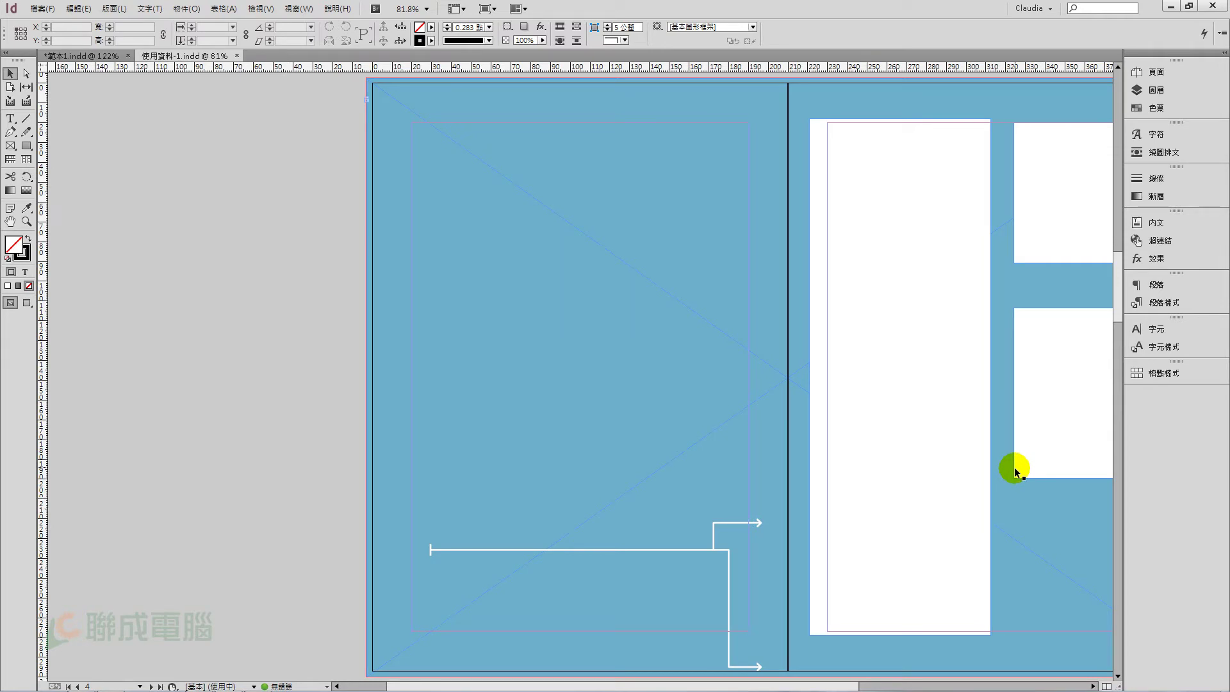
left_click(1154, 73)
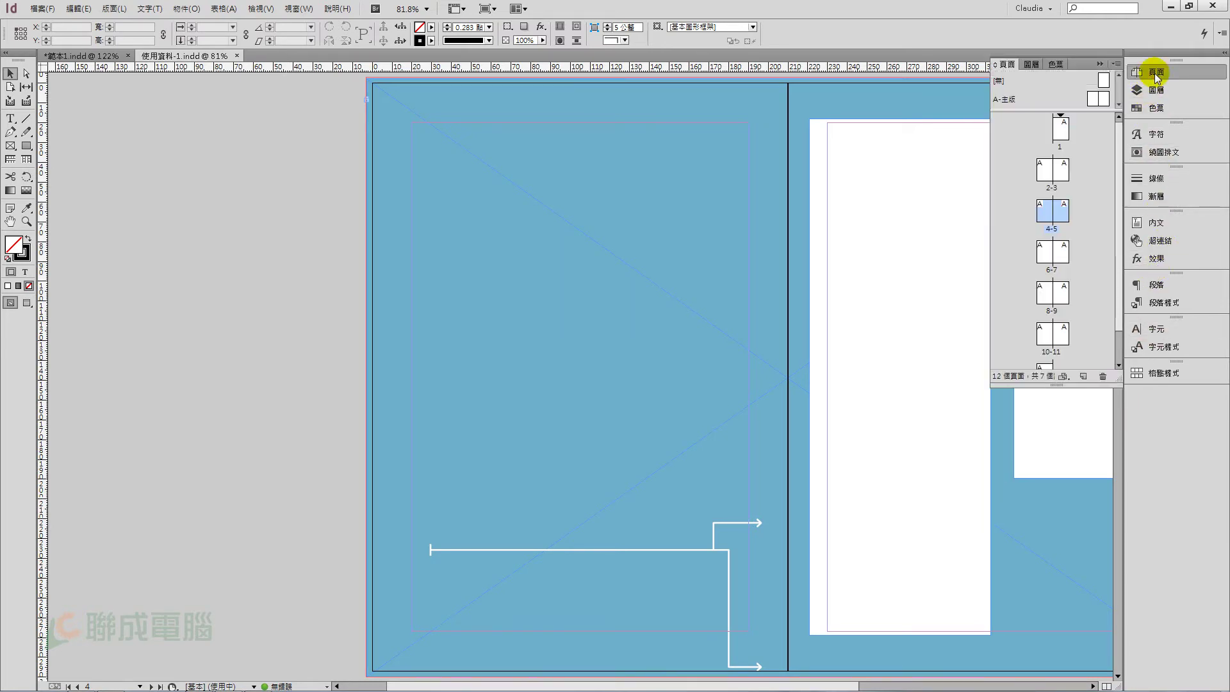
left_click(1049, 177)
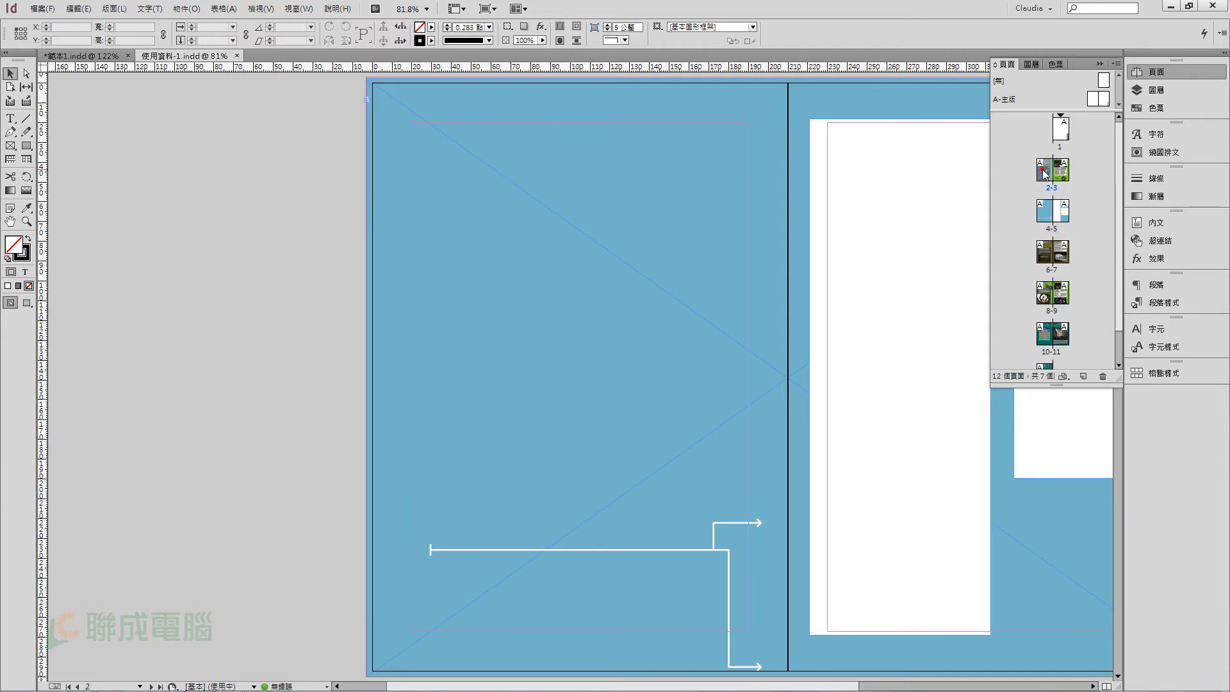
double_click(1044, 174)
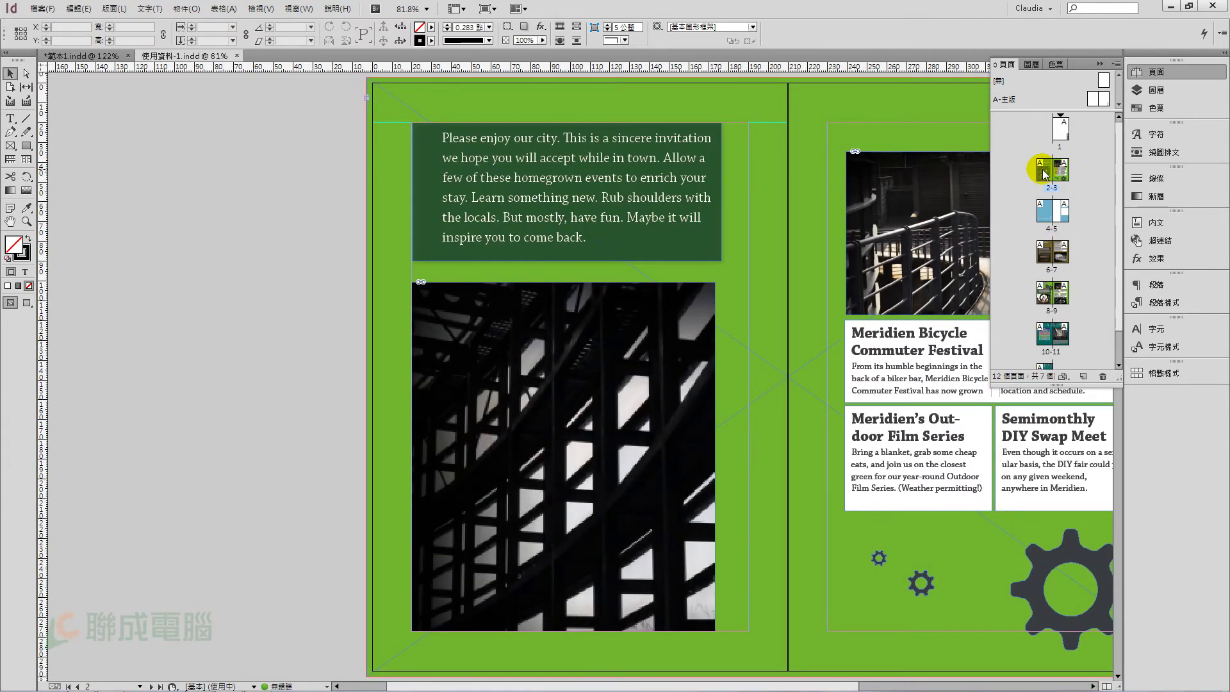
left_click(1163, 73)
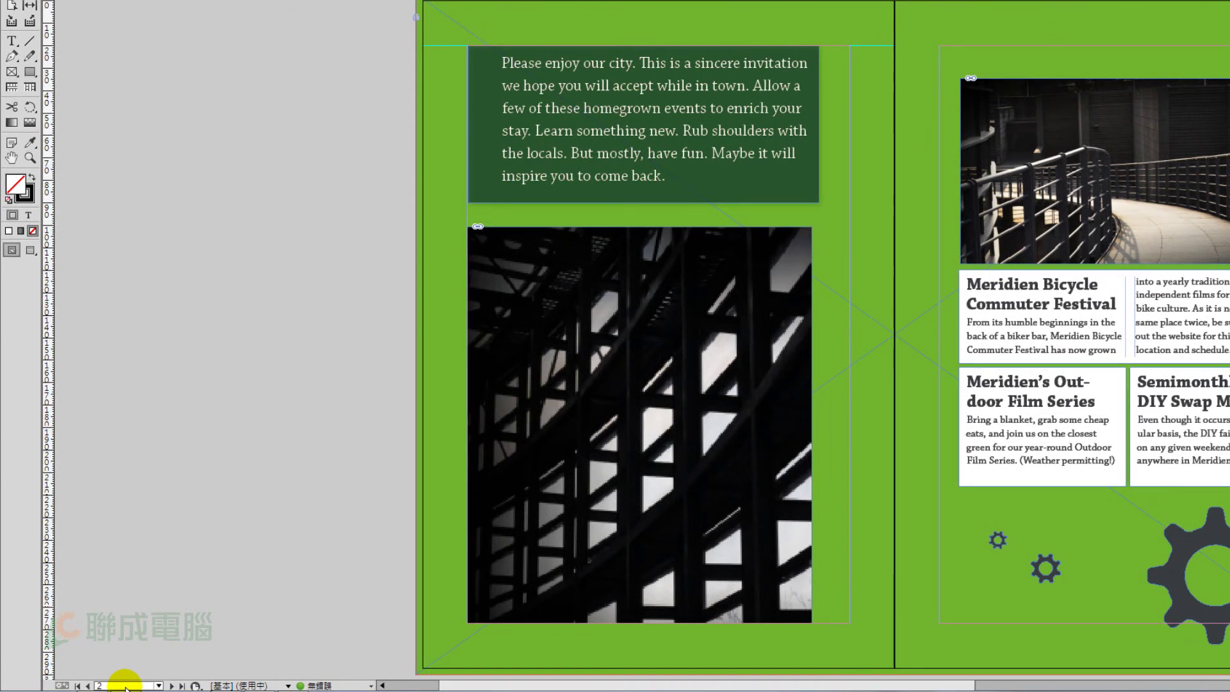
Jump through pages 3, 4, 5 and 6 using the status-bar page menu
left_click(158, 685)
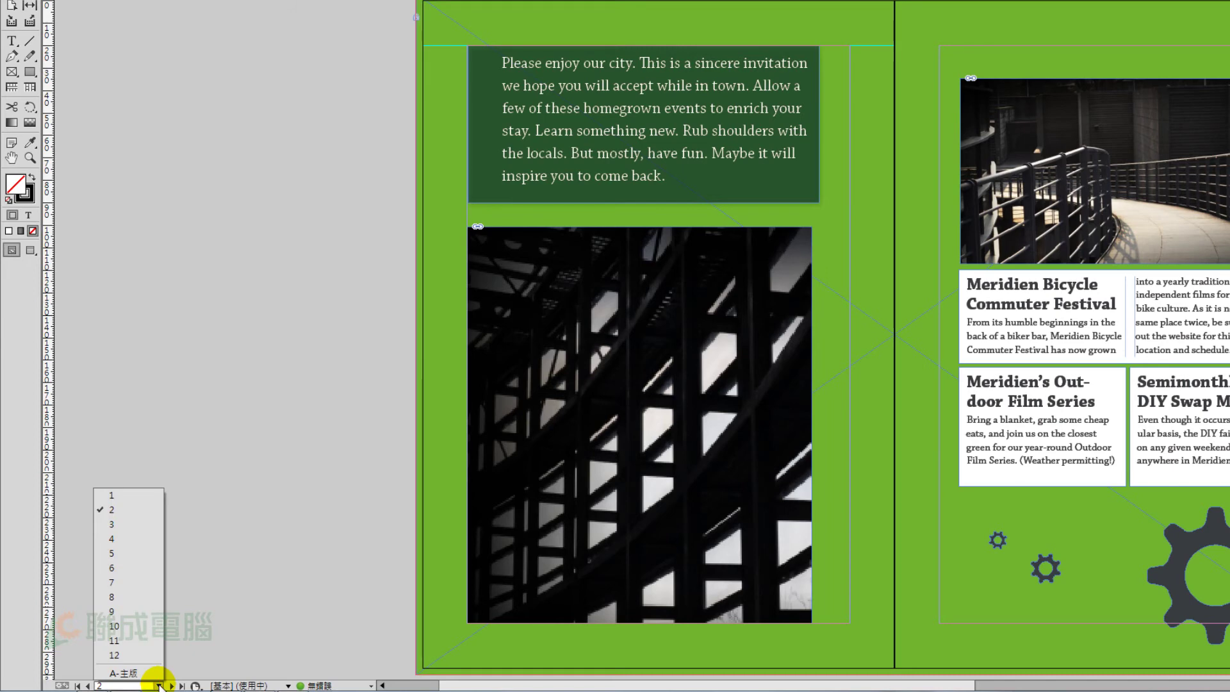
left_click(137, 524)
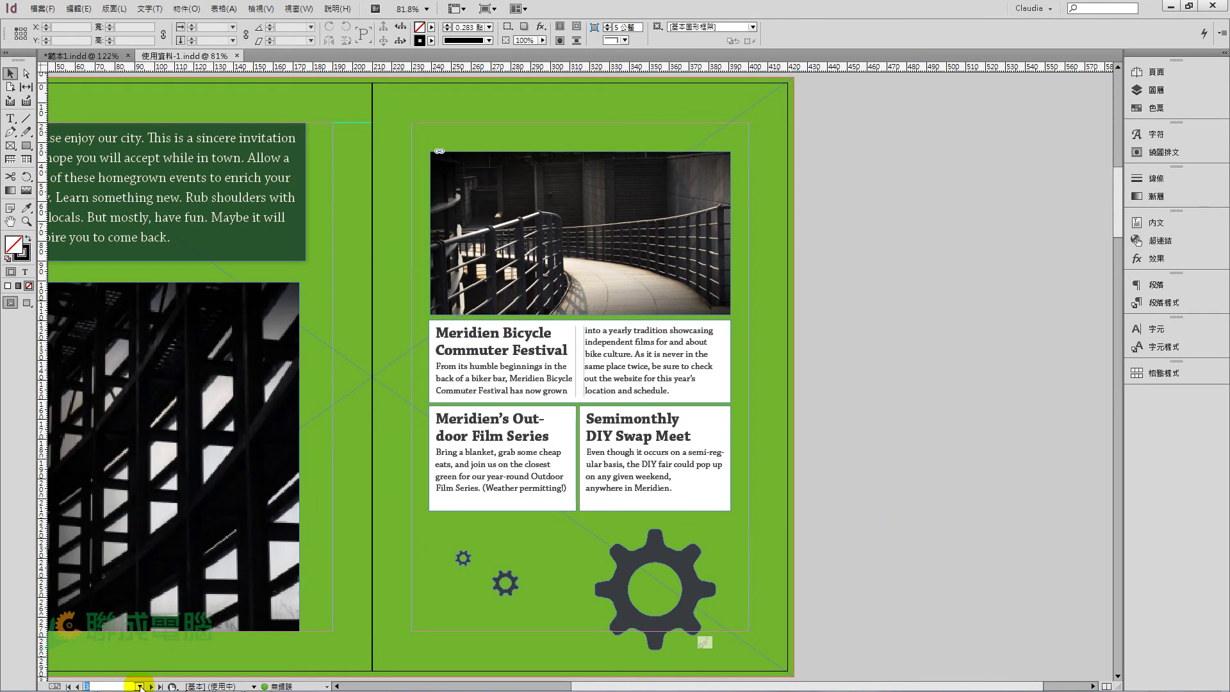
left_click(139, 686)
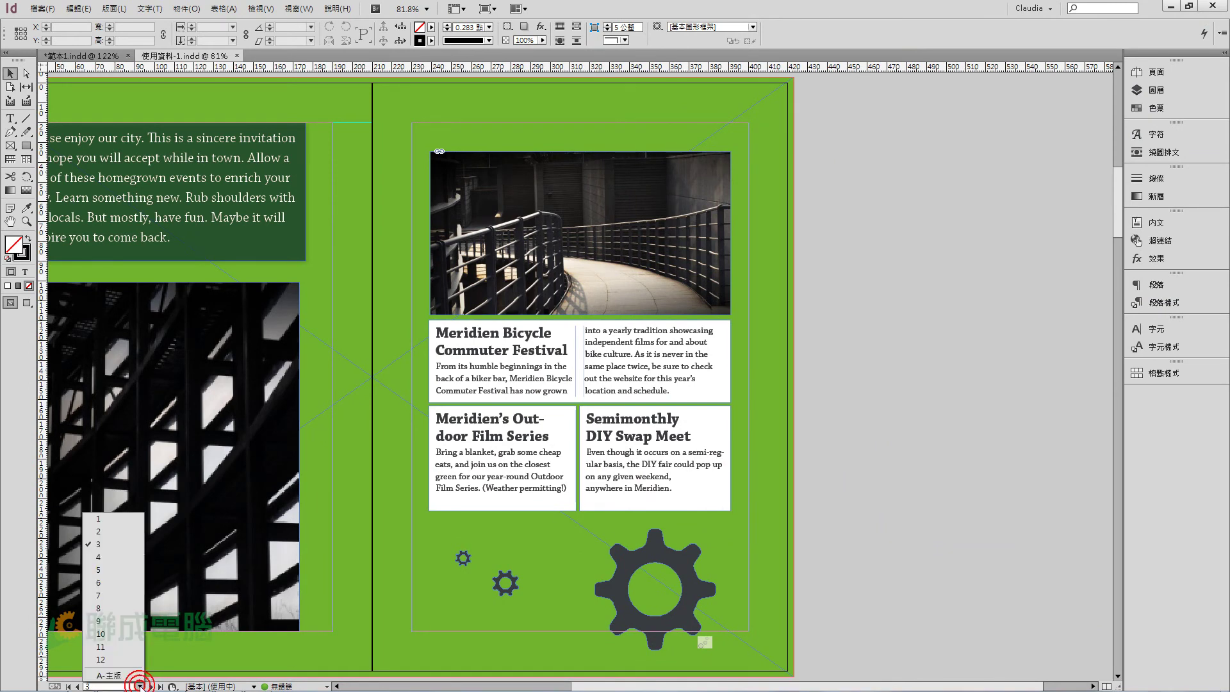
left_click(121, 562)
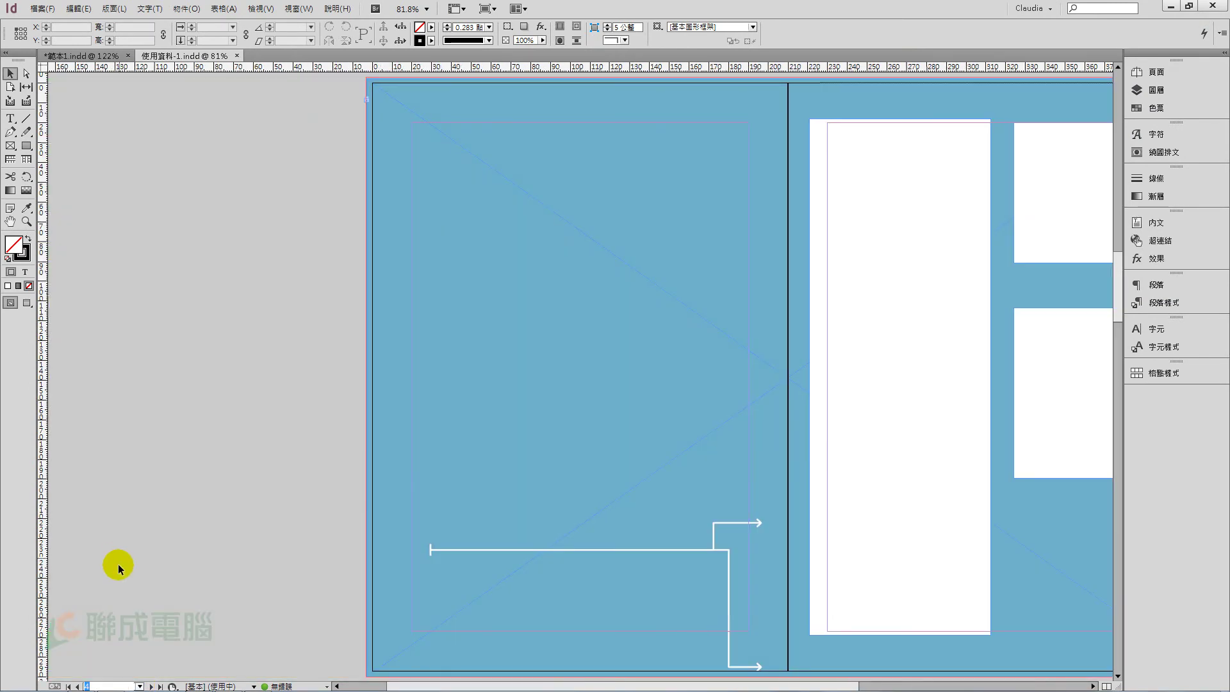
left_click(140, 686)
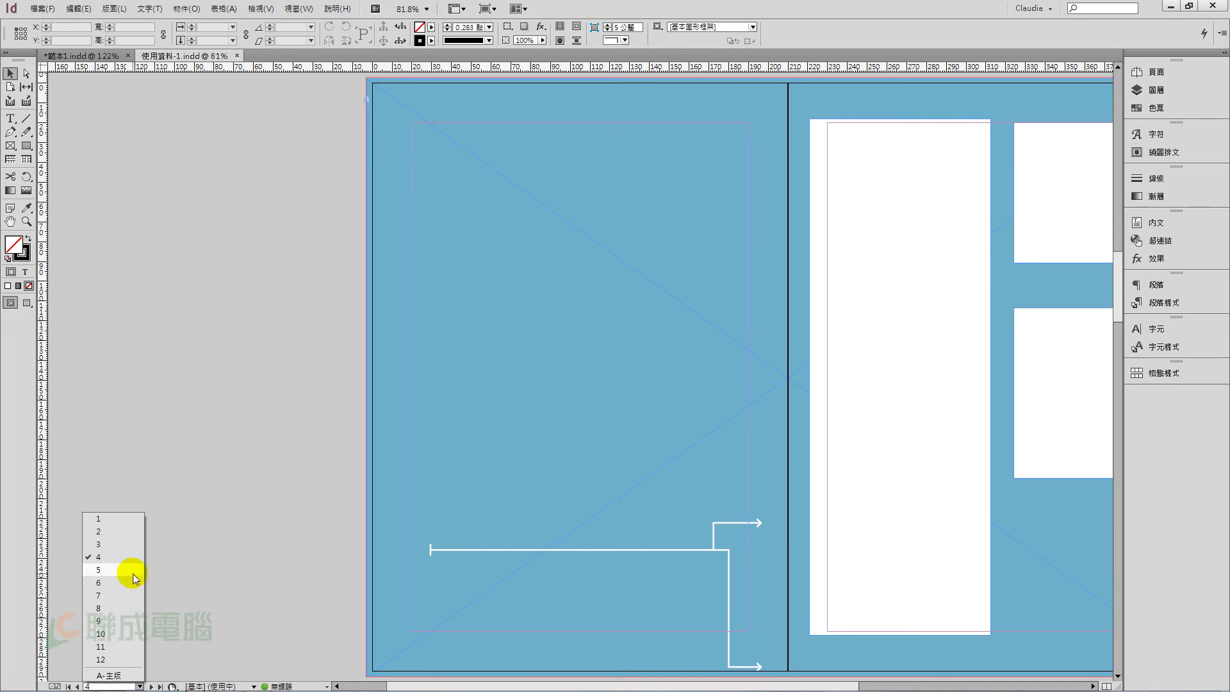
left_click(131, 572)
left_click(139, 686)
left_click(122, 578)
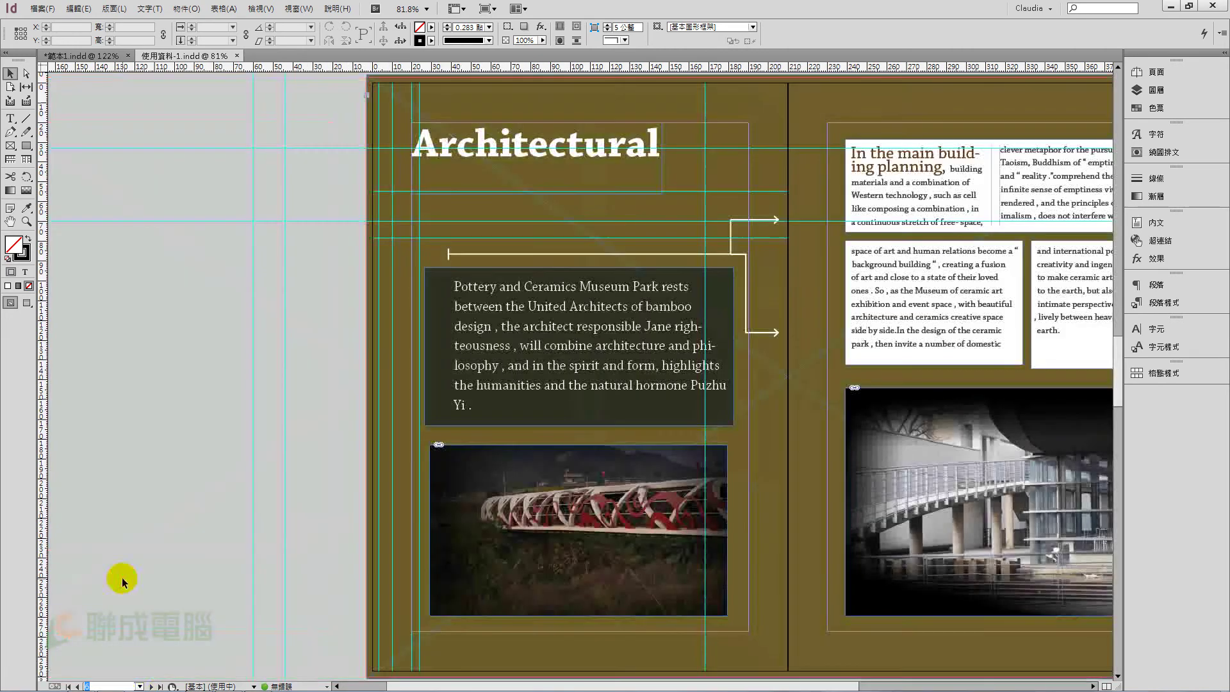
Step back to the green spread, then forward to page 5 of the blue spread
left_click(79, 687)
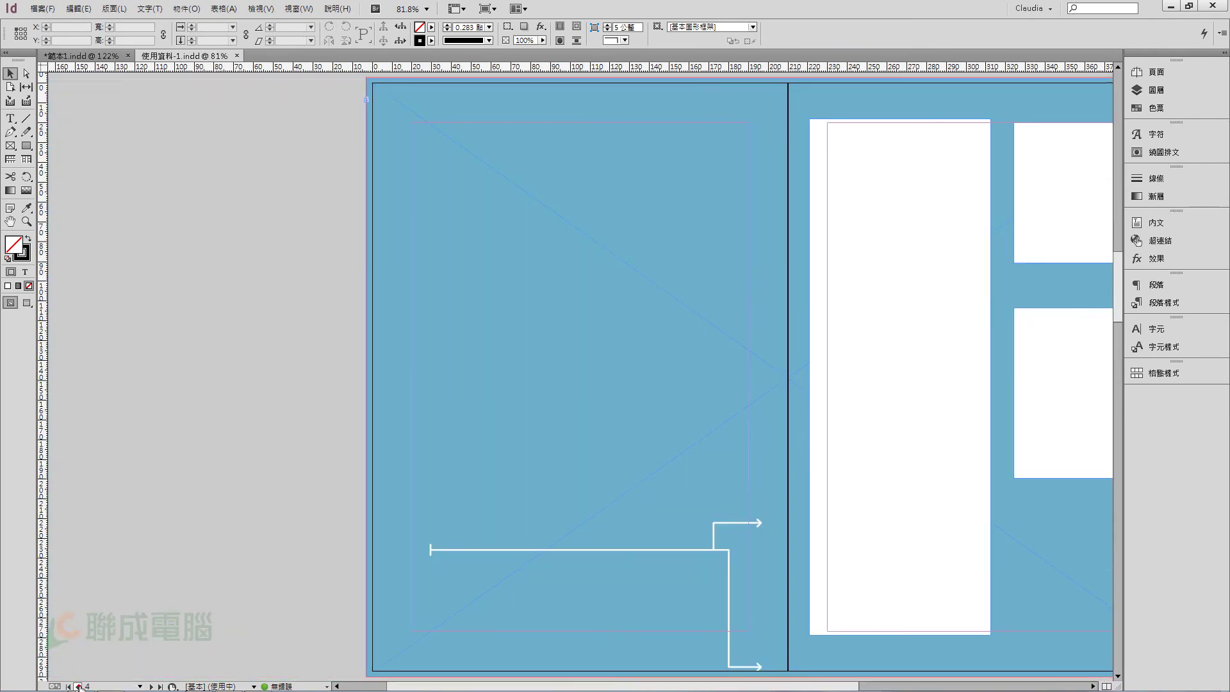
left_click(78, 686)
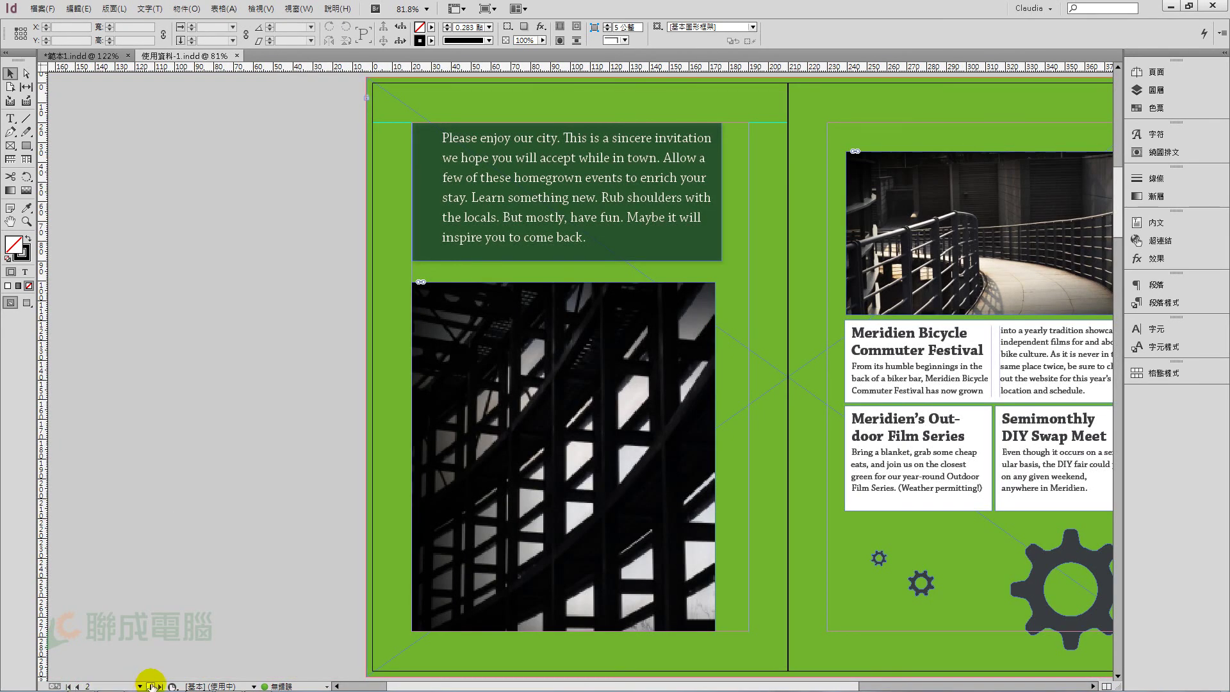
left_click(152, 686)
left_click(152, 687)
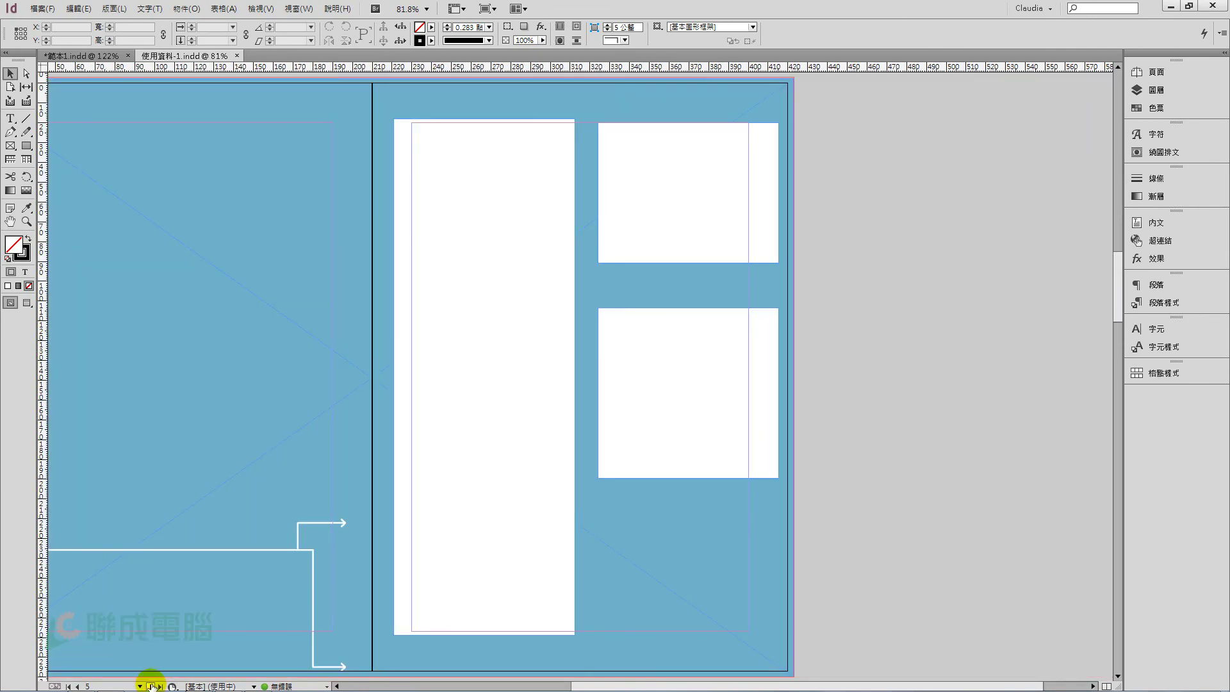